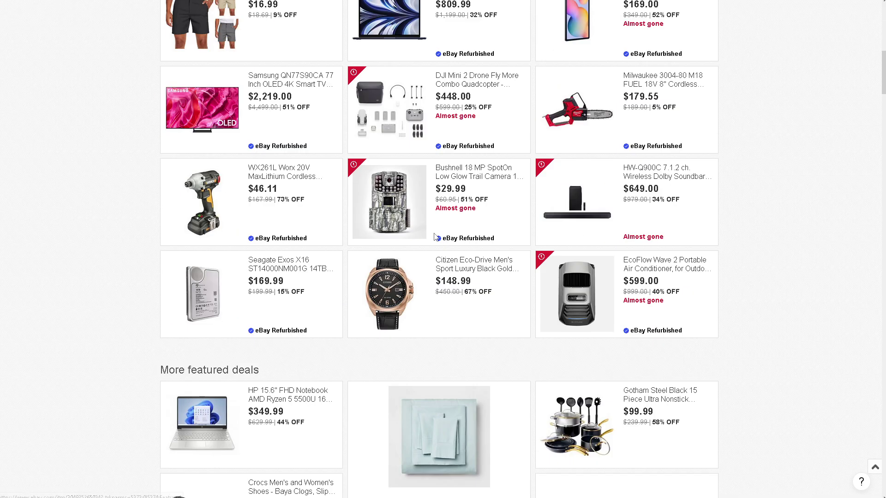
# - Open eBay's Create an account form and switch it from Business back to Personal
pyautogui.scroll(-4, 438, 242)
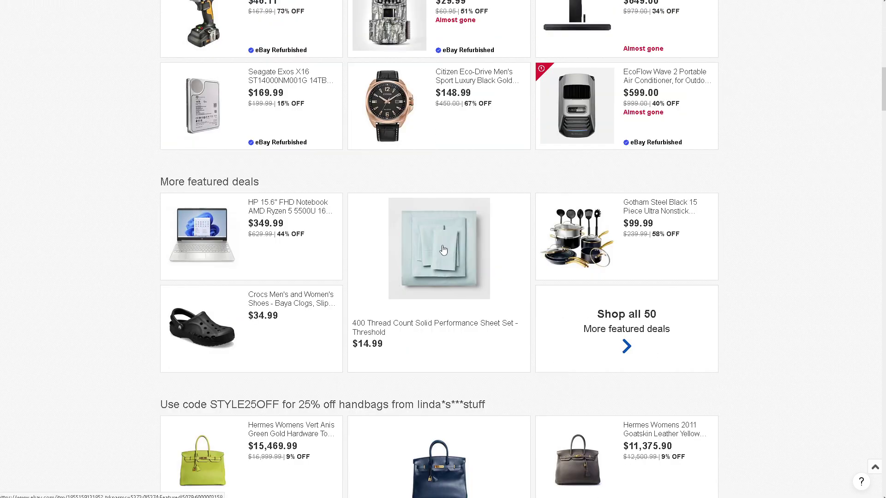
pyautogui.scroll(-13, 442, 250)
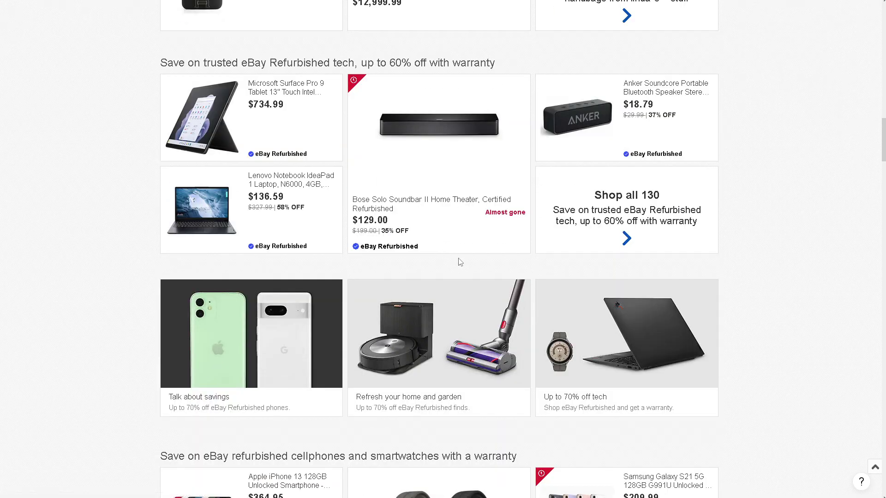
pyautogui.scroll(-3, 460, 263)
pyautogui.scroll(-12, 458, 264)
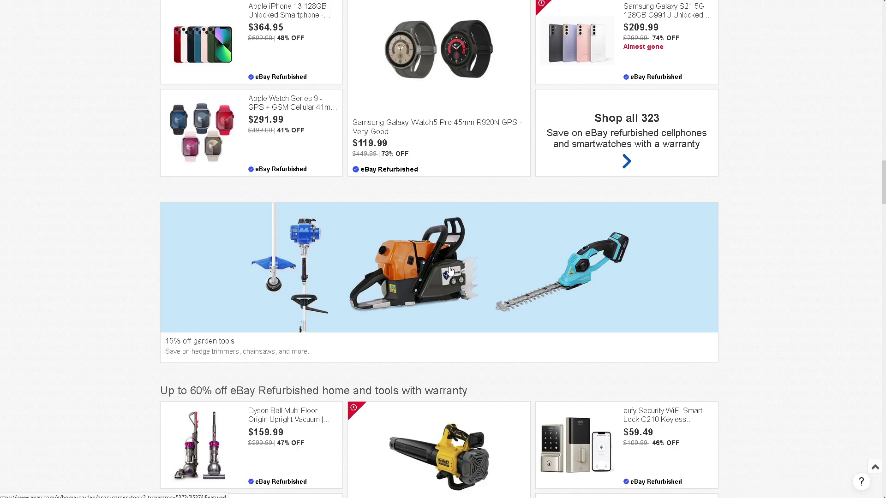
pyautogui.scroll(-17, 451, 270)
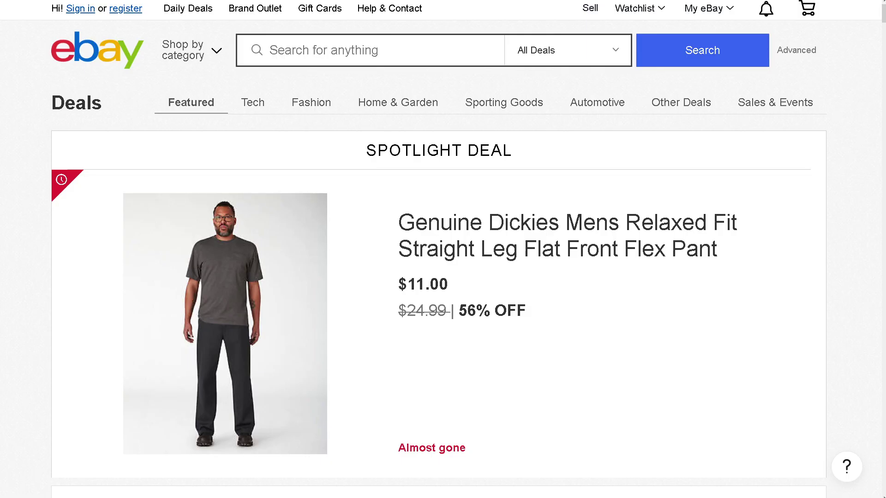
pyautogui.click(72, 10)
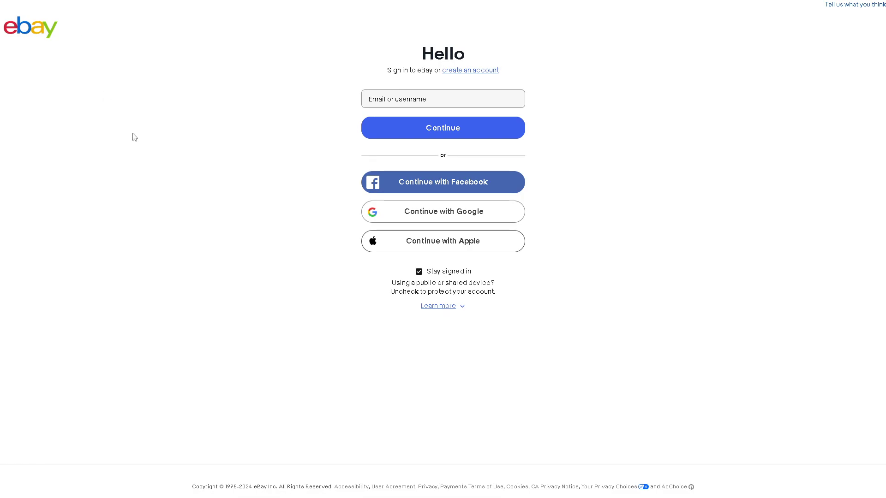
pyautogui.click(471, 72)
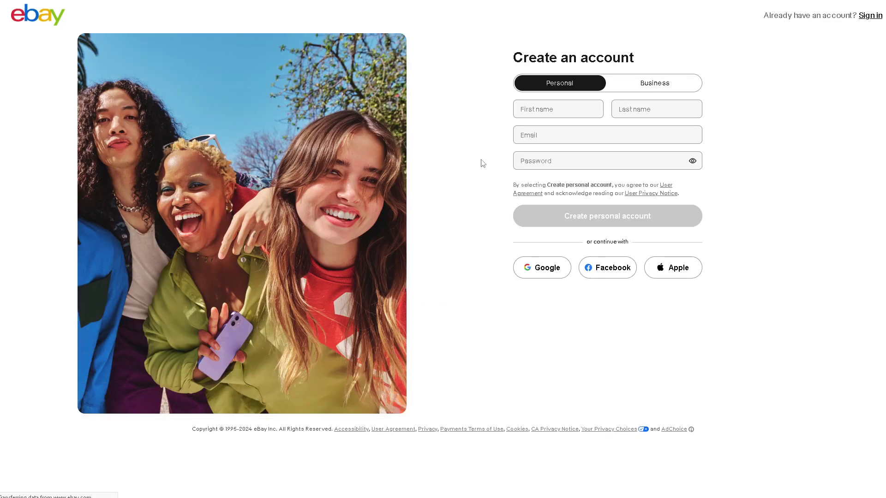
pyautogui.click(648, 85)
pyautogui.click(559, 86)
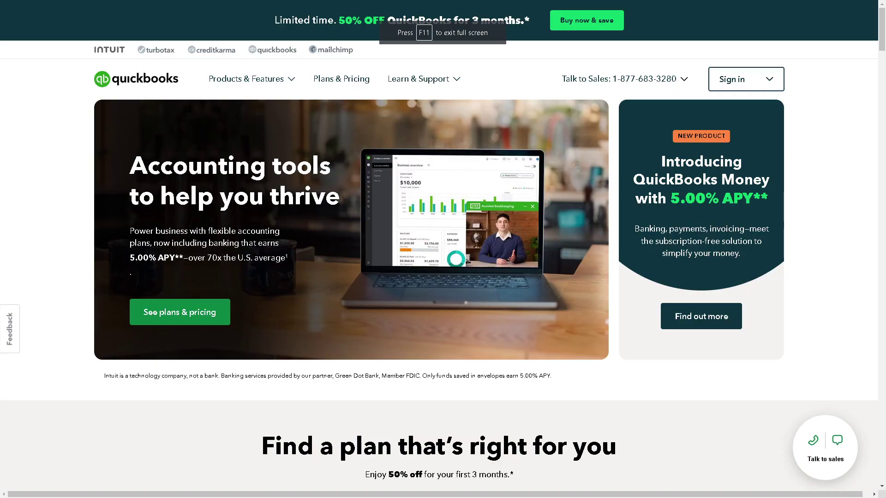
# - Show the QuickBooks sign-in options, start the Create an Intuit Account form, and revisit the plan step
pyautogui.click(733, 85)
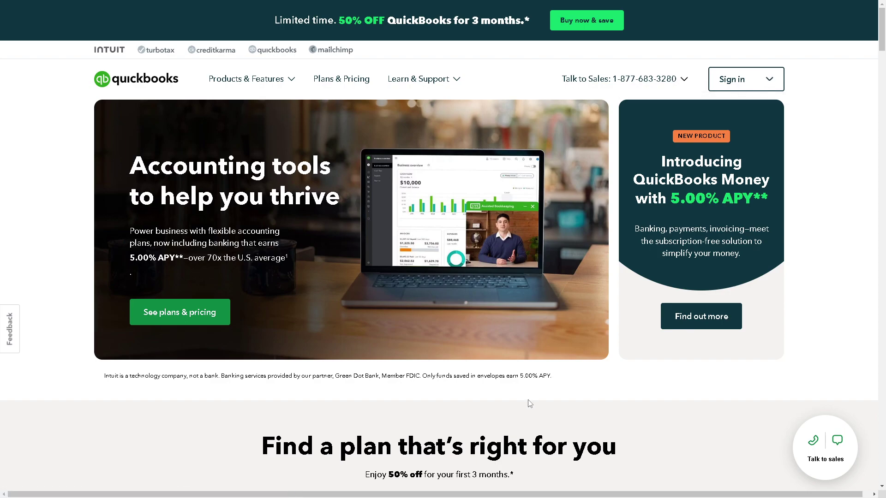
pyautogui.scroll(-6, 488, 400)
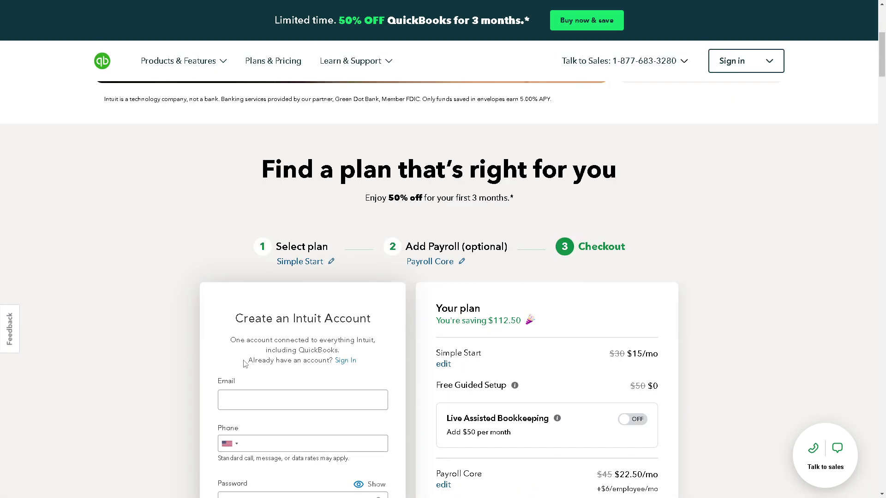
pyautogui.scroll(-2, 224, 311)
pyautogui.click(221, 307)
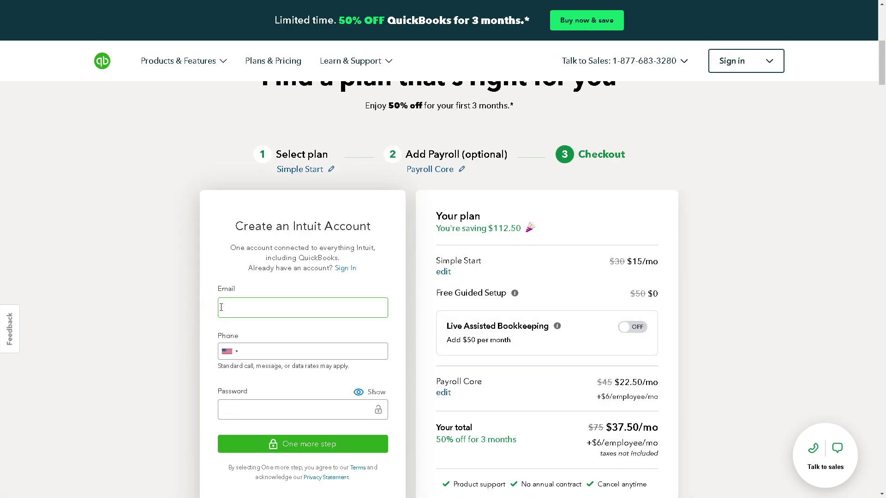
pyautogui.moveTo(276, 154); pyautogui.dragTo(329, 154)
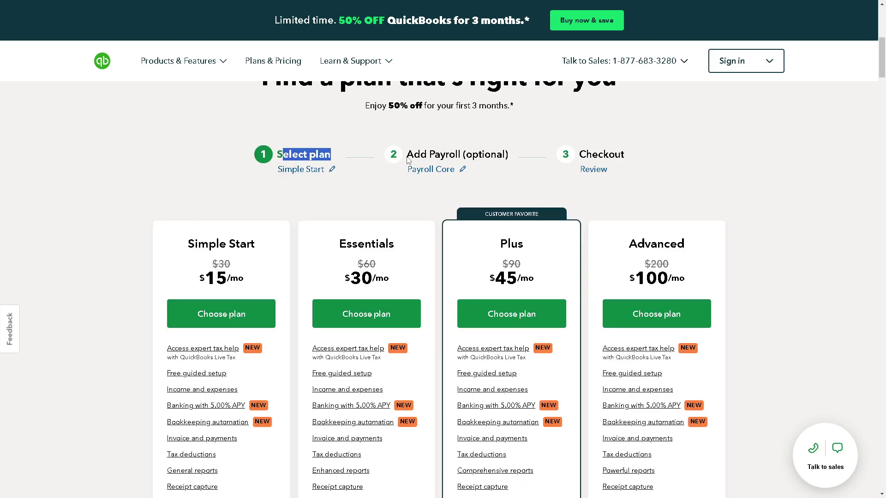
pyautogui.moveTo(414, 154); pyautogui.dragTo(441, 154)
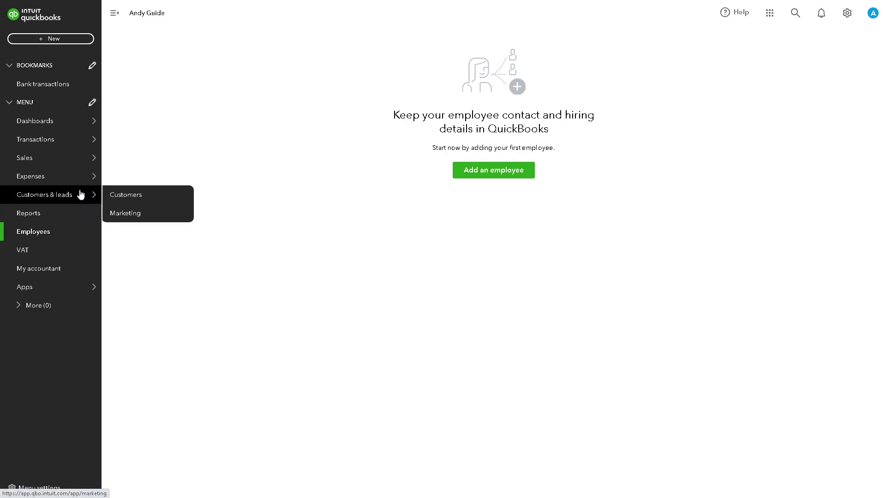
# - Search the Find apps marketplace for 'Ebay' and open eBay Connector by Intuit
pyautogui.moveTo(83, 179)
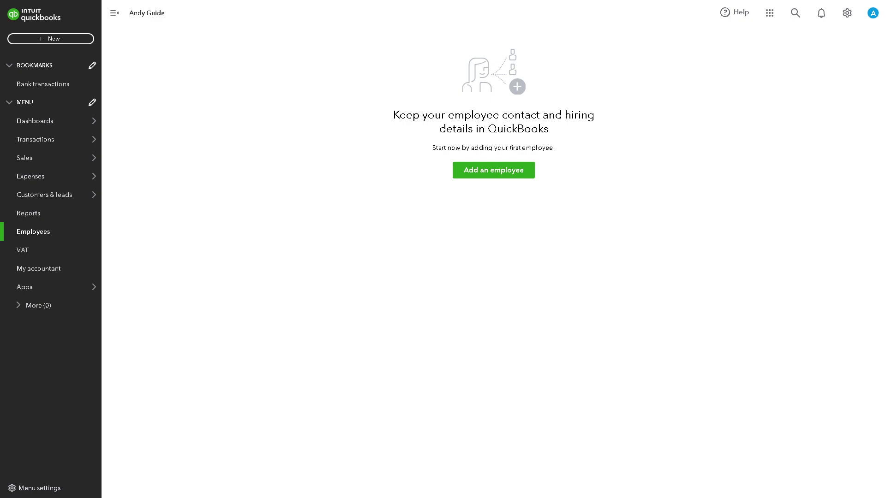
pyautogui.moveTo(43, 170)
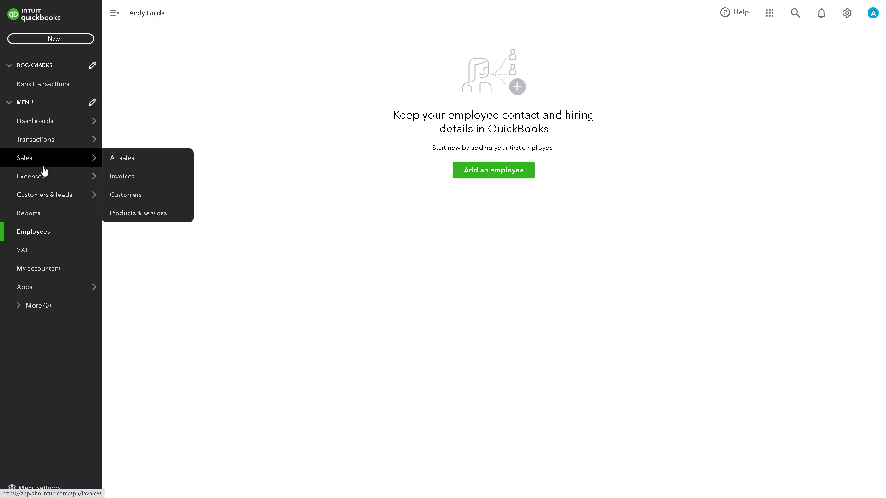
pyautogui.moveTo(53, 283)
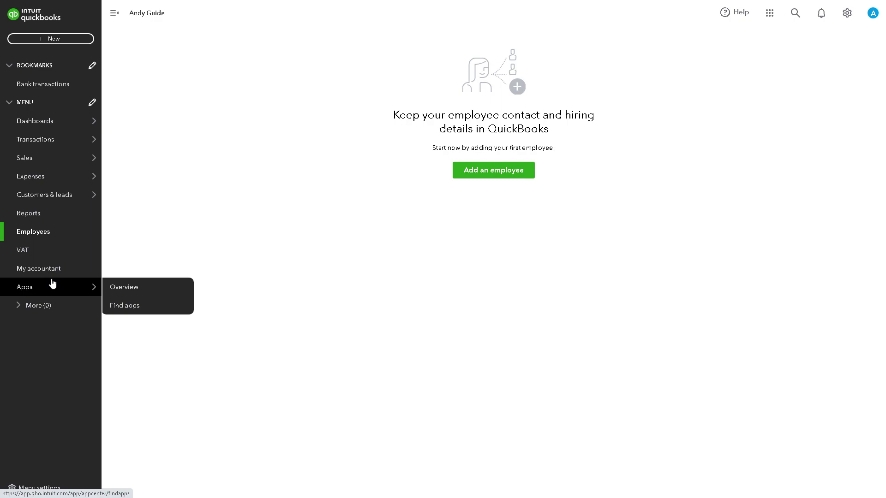
pyautogui.click(135, 306)
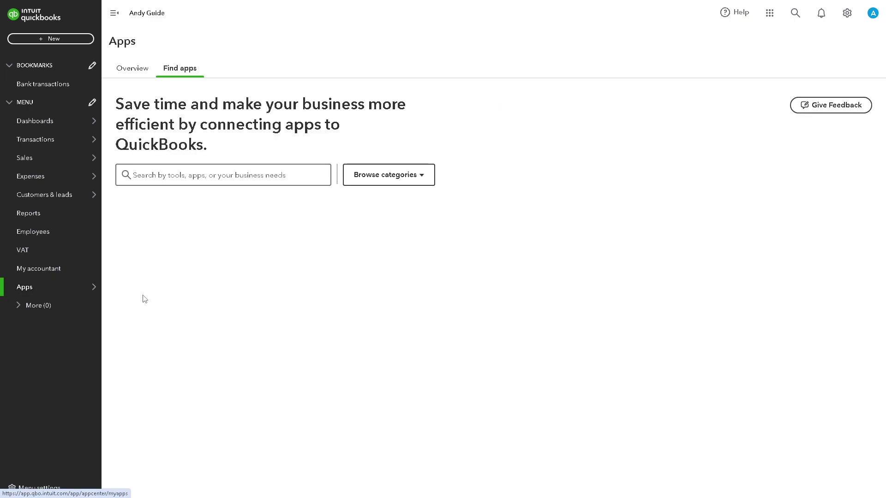
pyautogui.click(199, 174)
pyautogui.write('Ebay')
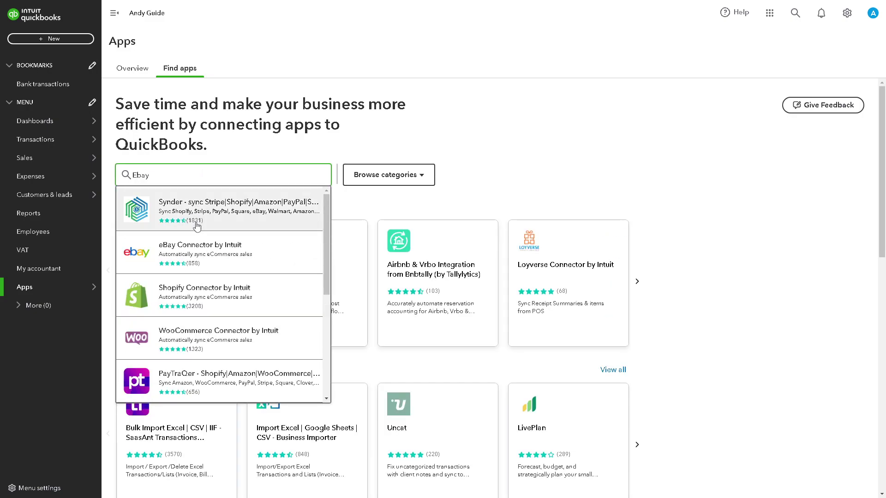
pyautogui.click(199, 250)
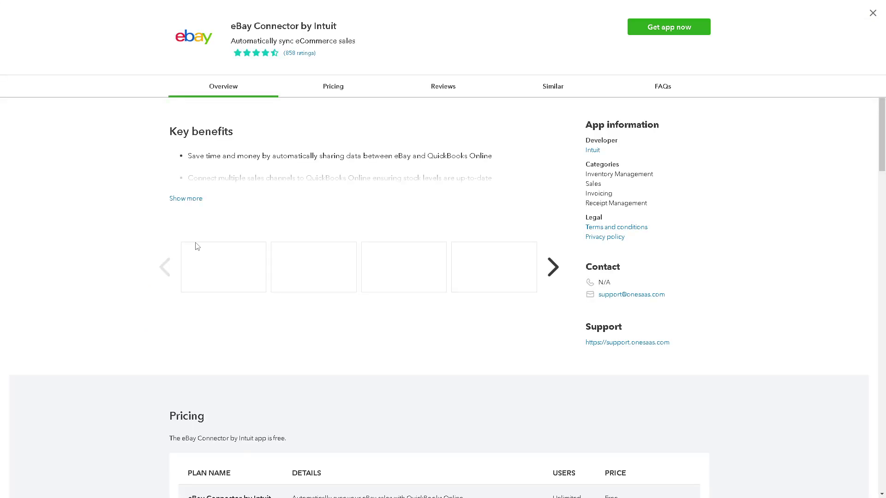
# - Expand the eBay Connector's full Key benefits description
pyautogui.scroll(-2, 323, 222)
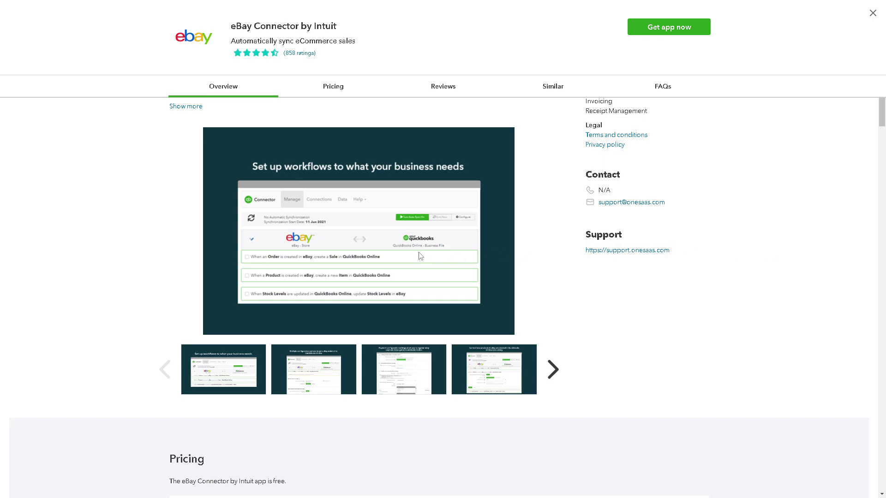
pyautogui.scroll(-3, 442, 267)
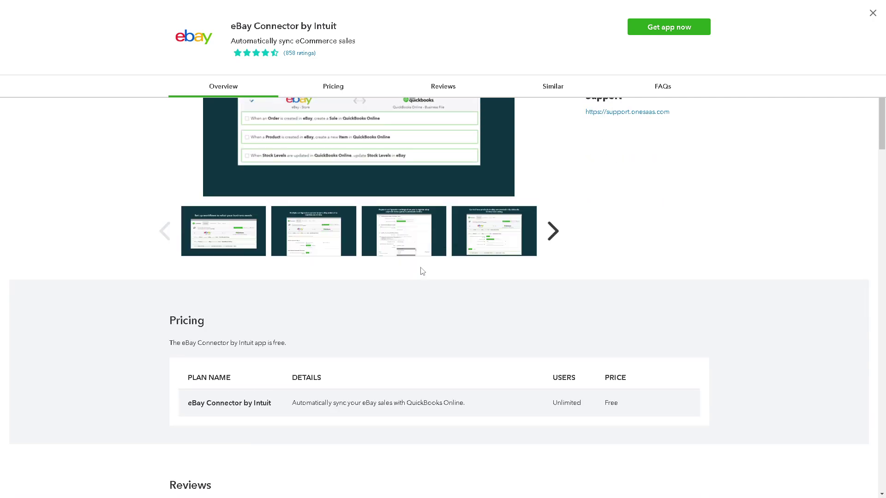
pyautogui.scroll(5, 423, 271)
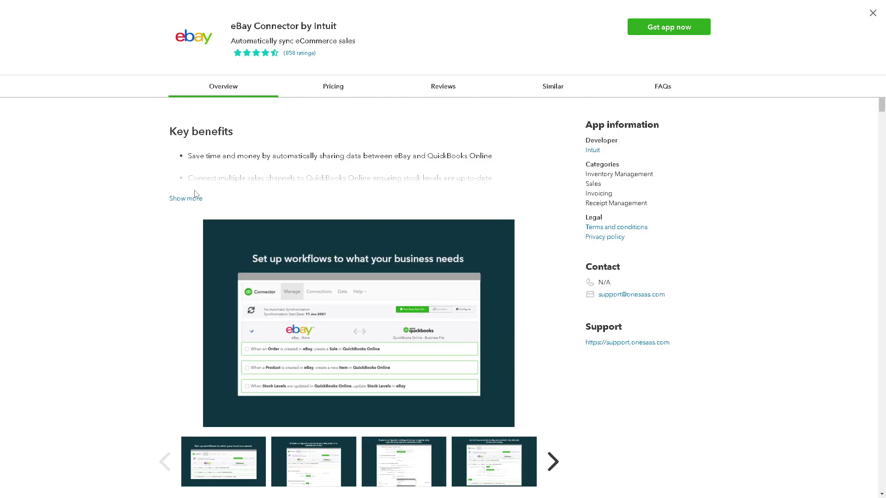
pyautogui.click(190, 199)
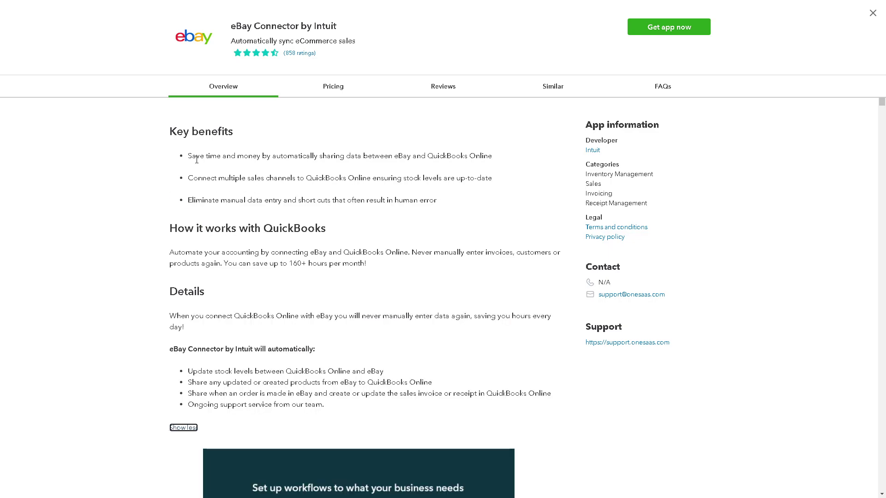
pyautogui.moveTo(189, 179); pyautogui.dragTo(498, 188)
pyautogui.scroll(-2, 347, 197)
# - Review the app's free Pricing and customer Reviews sections
pyautogui.click(332, 87)
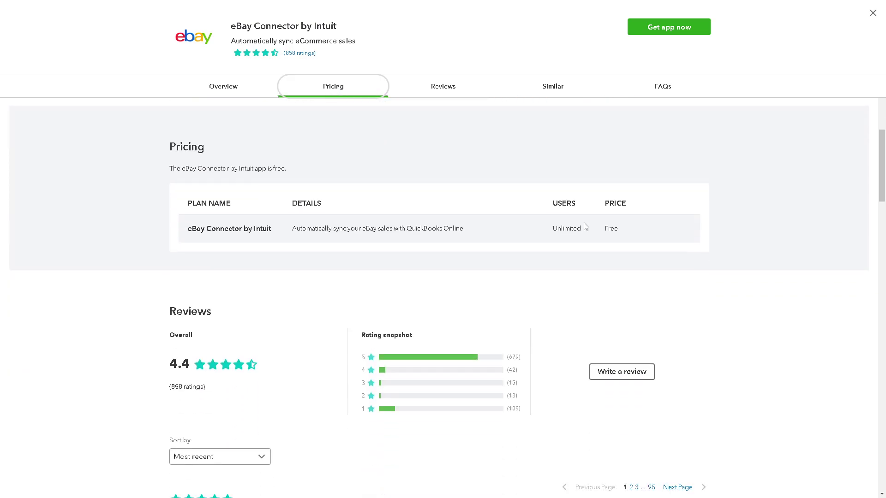
pyautogui.click(458, 99)
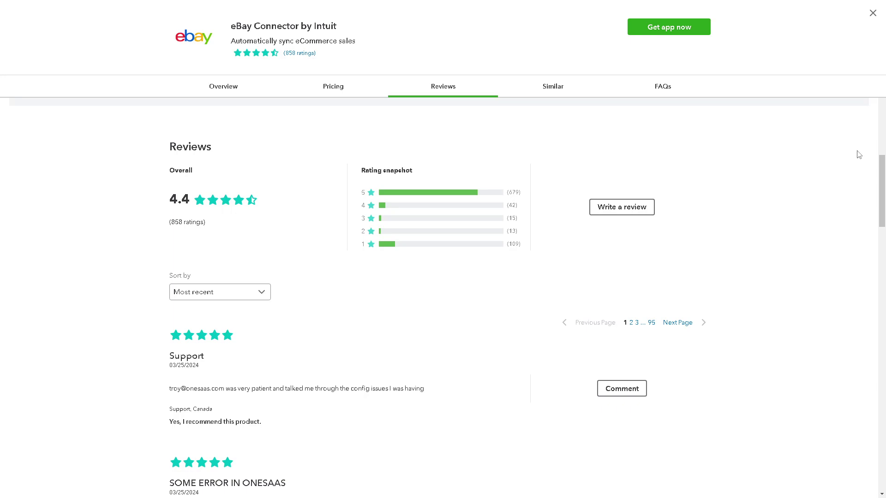
pyautogui.scroll(10, 660, 134)
pyautogui.scroll(6, 614, 196)
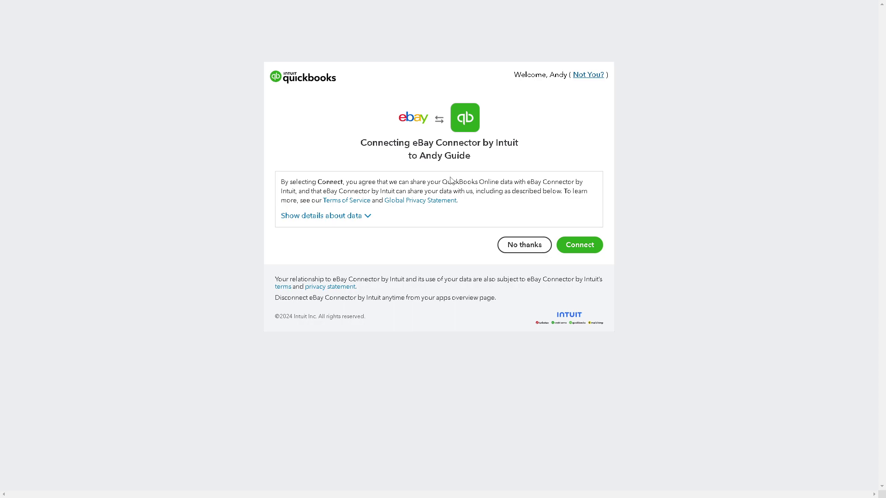
# - Show the shared-data details and approve connecting eBay Connector by Intuit
pyautogui.click(370, 216)
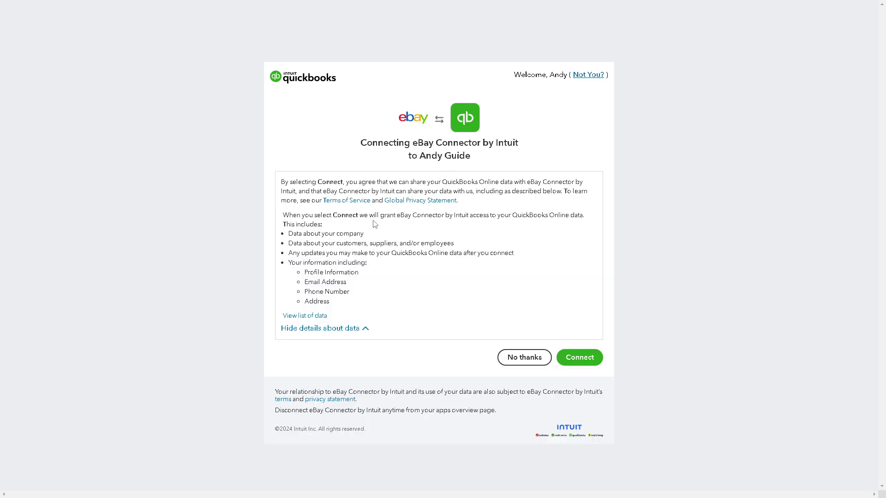
pyautogui.moveTo(289, 222); pyautogui.dragTo(359, 300)
pyautogui.click(415, 292)
pyautogui.click(579, 358)
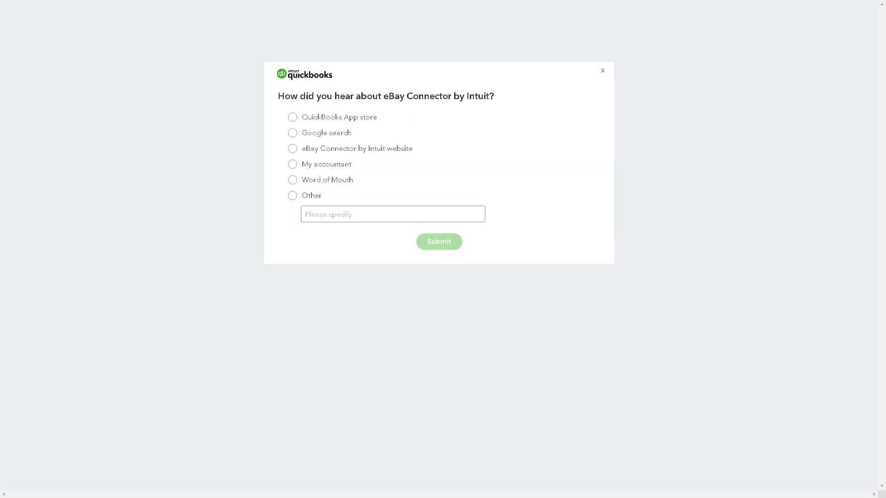
# - Answer the survey with 'QuickBooks App store'
pyautogui.click(295, 119)
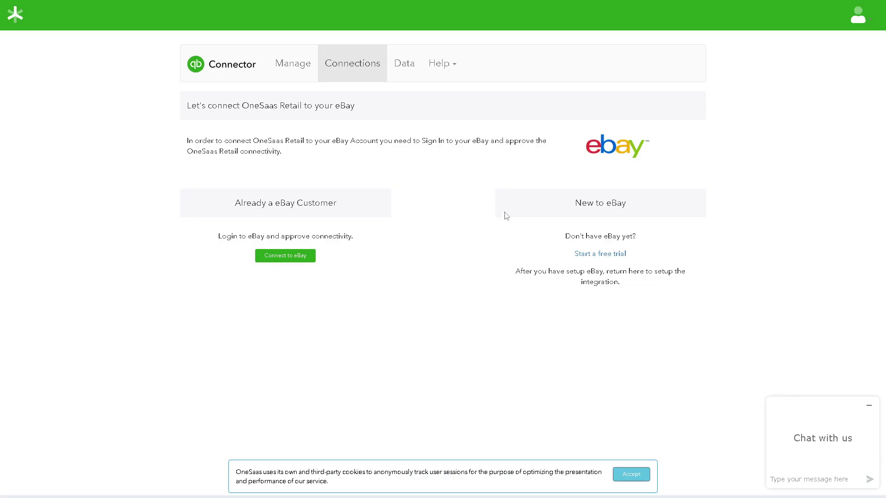
pyautogui.click(292, 68)
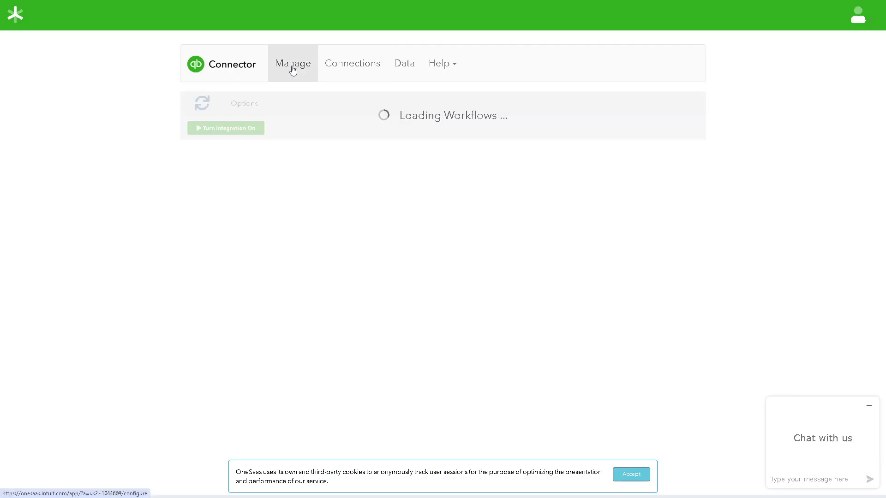
pyautogui.click(347, 67)
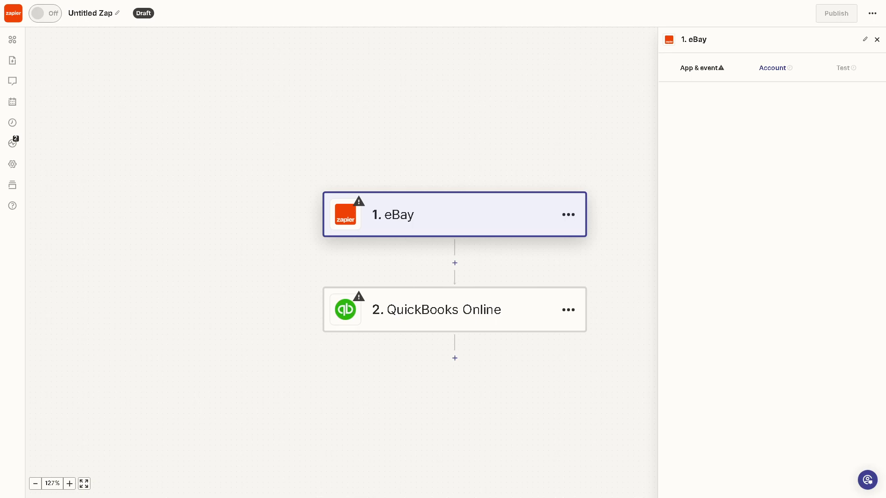
# - Rename the zap to 'how to use quickbooks with ebay' and trigger it on eBay New Order
pyautogui.click(94, 17)
pyautogui.write('how to use quickbooks with ebay')
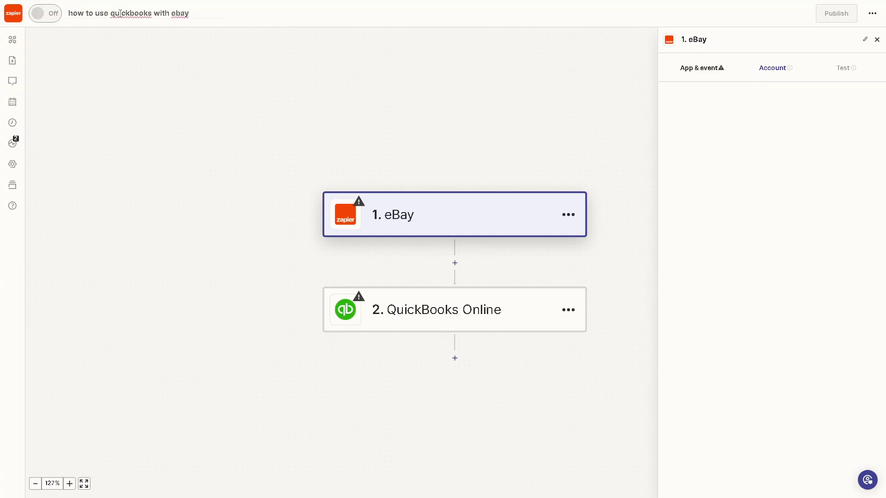
pyautogui.click(435, 222)
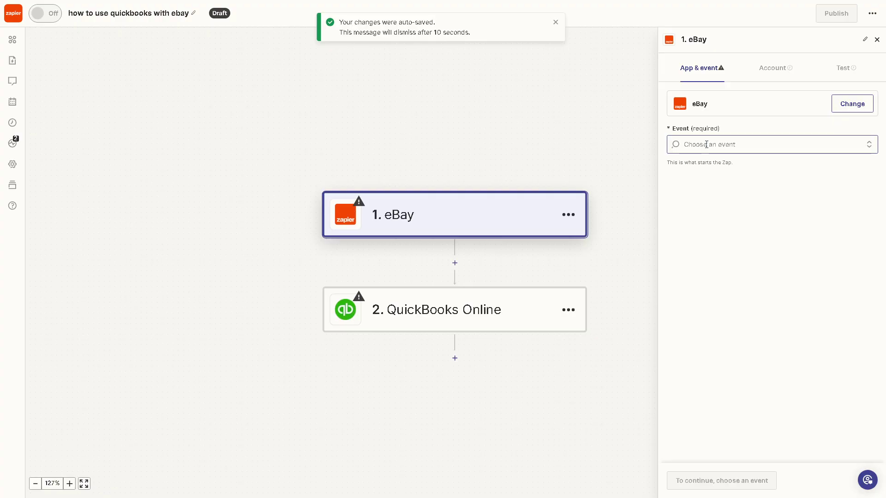
pyautogui.click(706, 144)
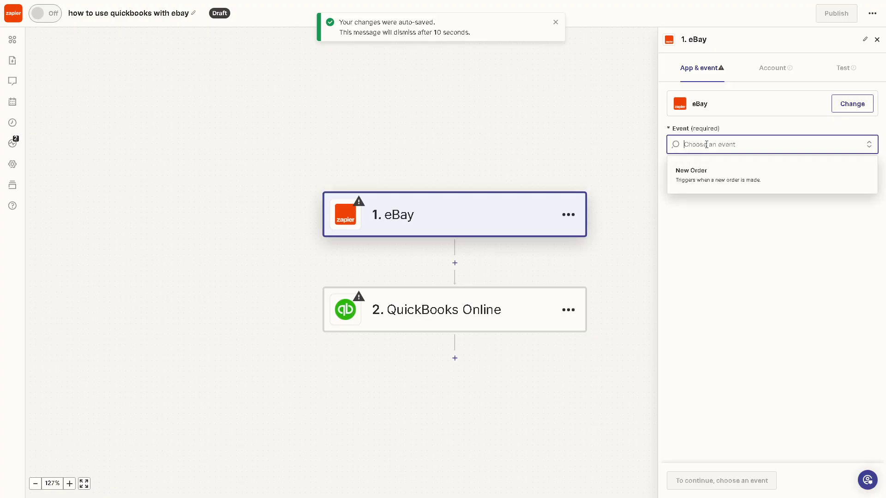
pyautogui.click(706, 184)
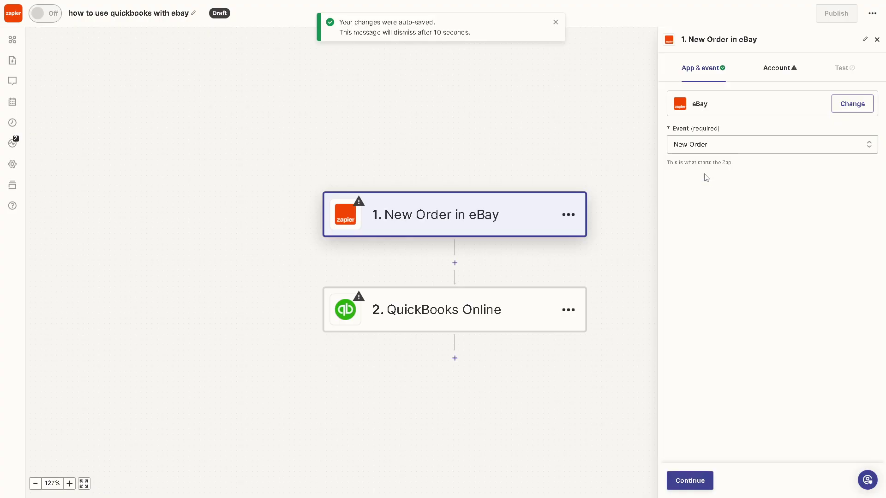
# - Set the QuickBooks Online action event to Create Bill (Account Based)
pyautogui.click(433, 312)
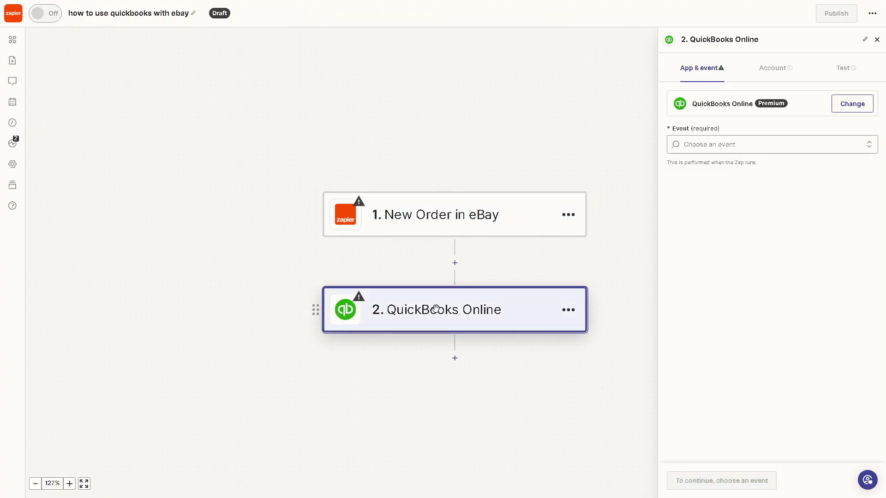
pyautogui.click(724, 145)
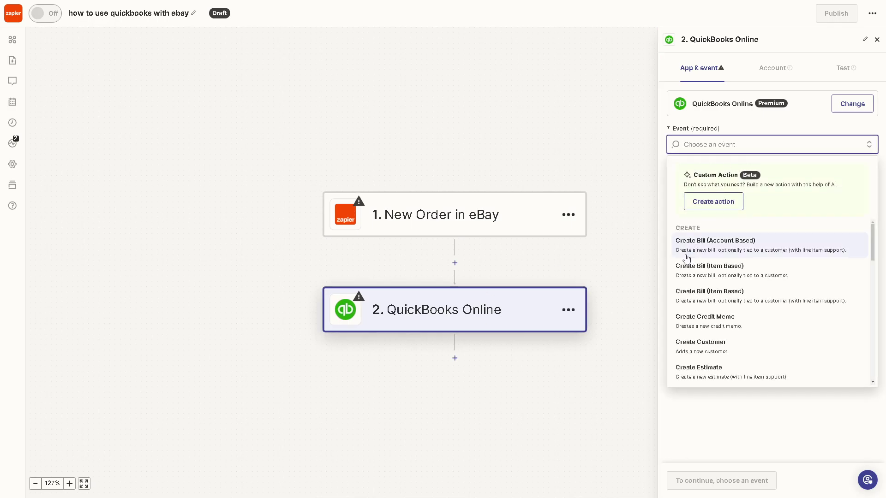
pyautogui.scroll(-6, 714, 311)
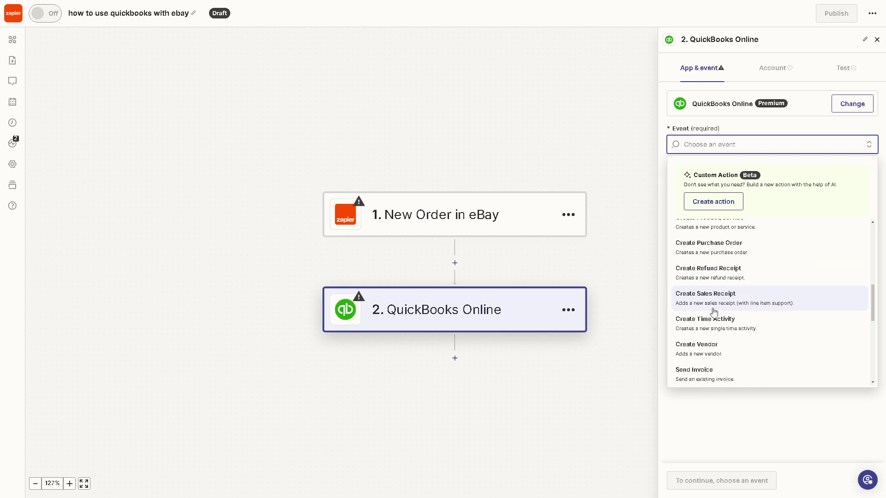
pyautogui.scroll(-5, 714, 312)
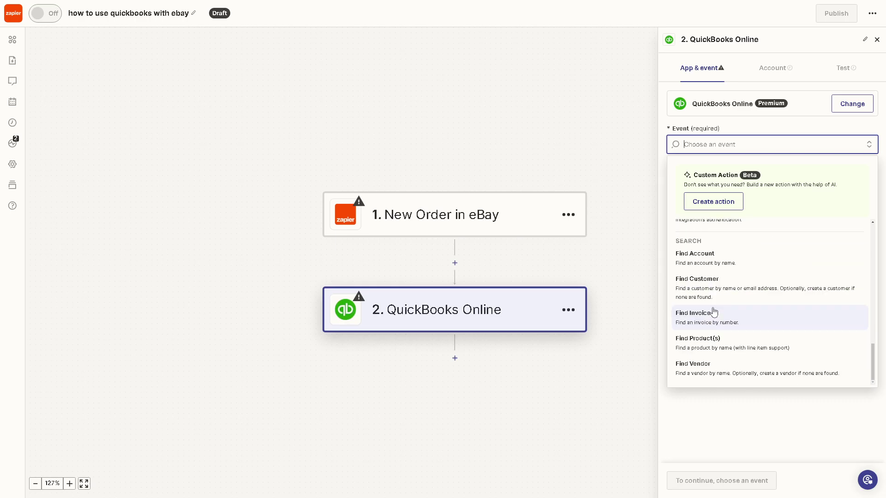
pyautogui.scroll(10, 714, 312)
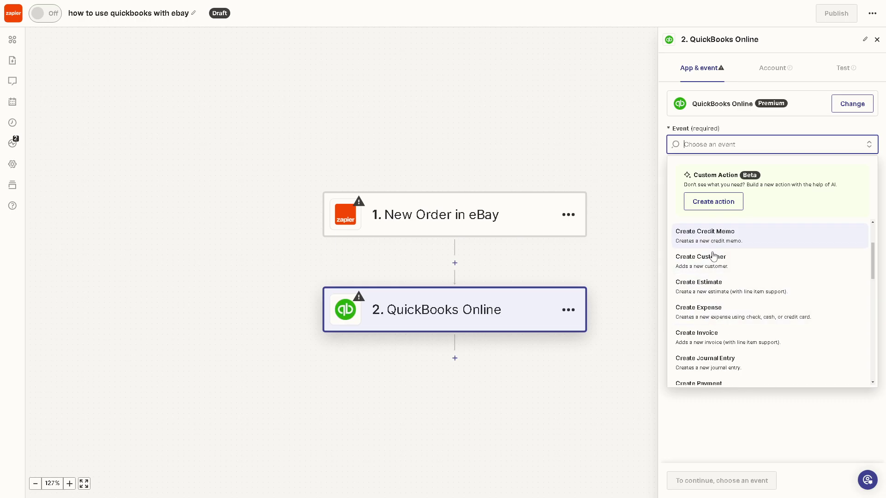
pyautogui.scroll(3, 713, 263)
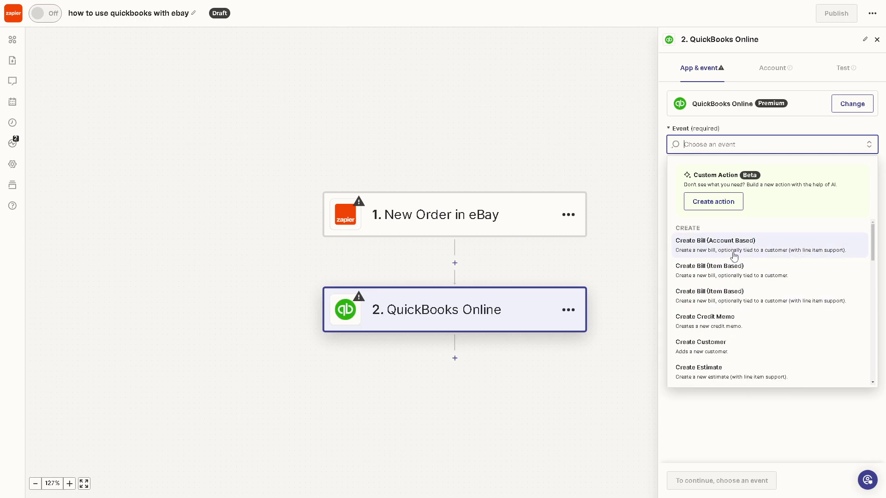
pyautogui.click(771, 246)
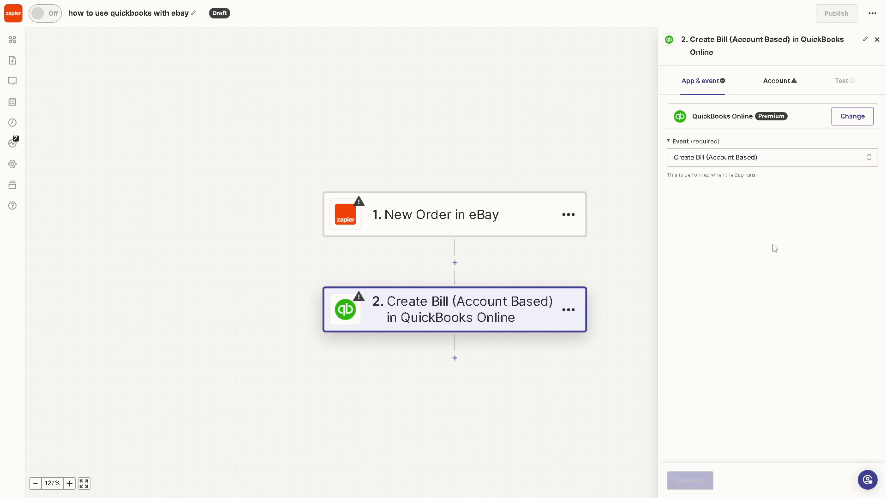